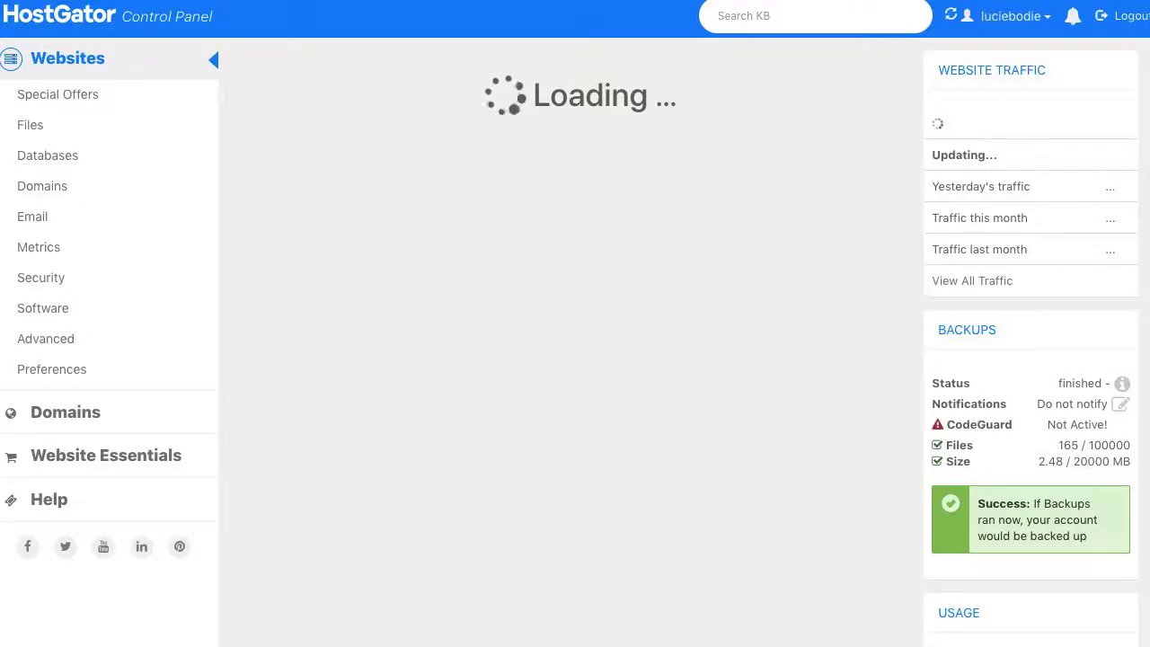
# Step: Scroll the cPanel home down to the Domains tools
pyautogui.scroll(-3, 450, 575)
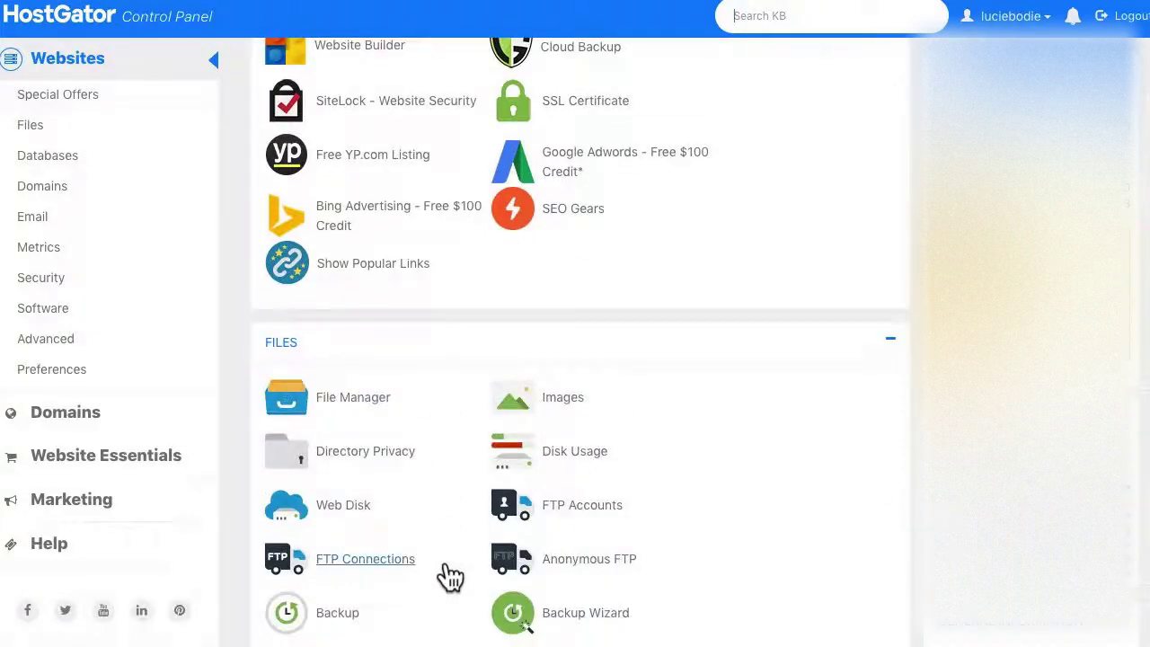
pyautogui.scroll(-3, 450, 577)
pyautogui.scroll(-2, 450, 575)
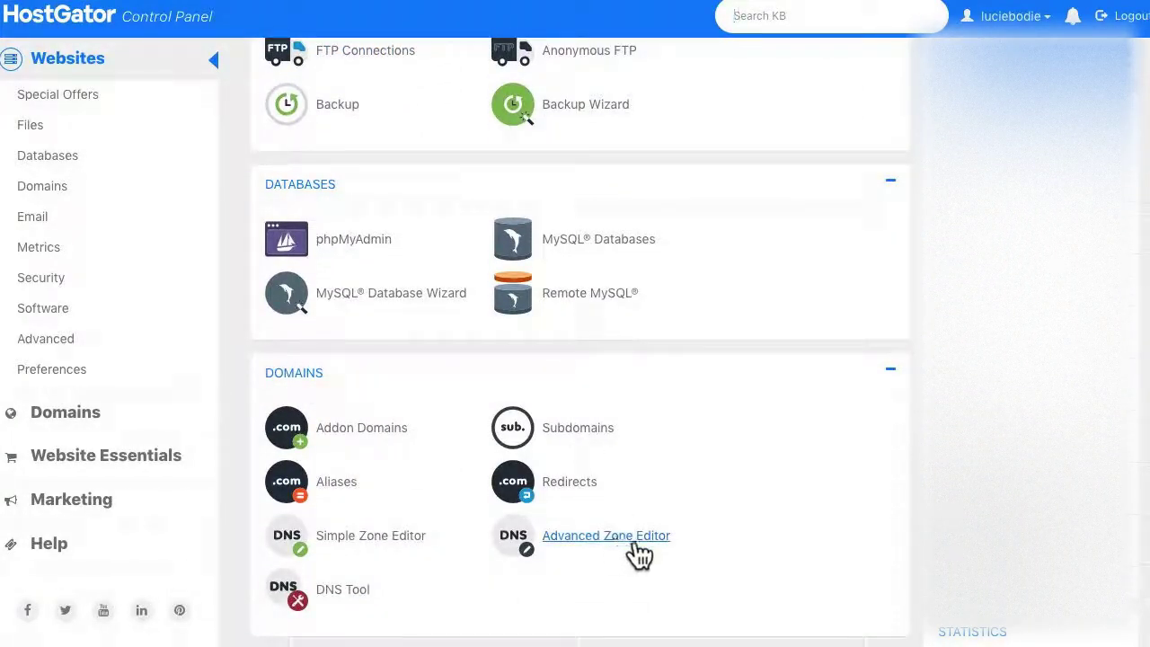
# Step: Show the Advanced Zone Editor's zone file records for allthedonuts.store
pyautogui.click(606, 536)
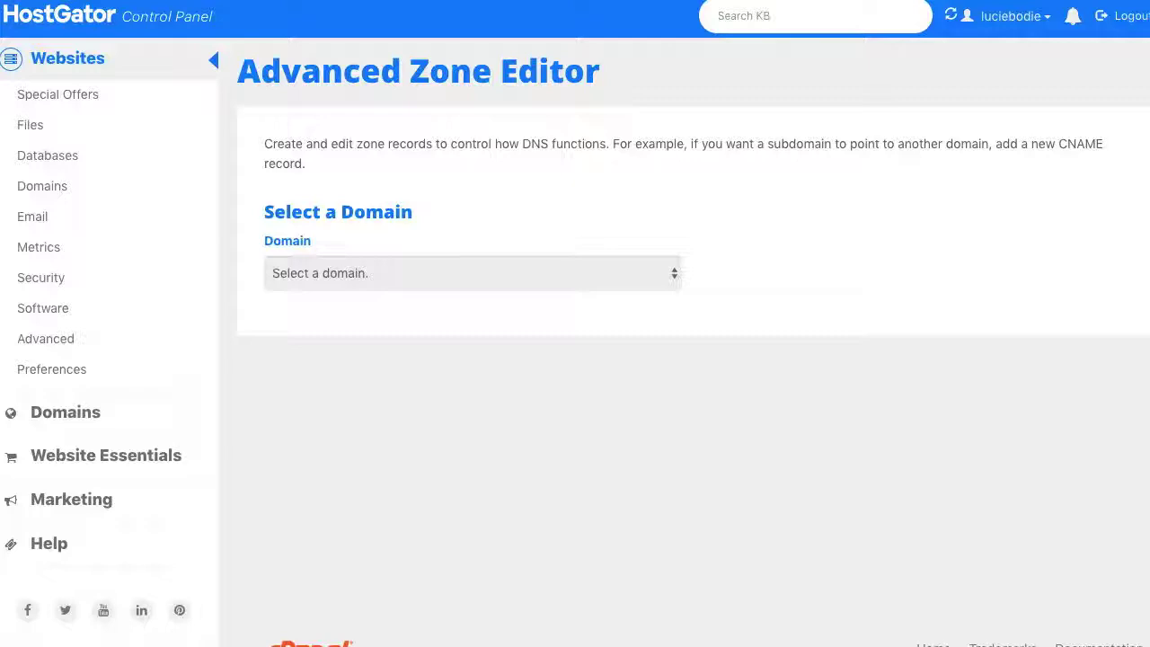
pyautogui.click(673, 275)
pyautogui.click(499, 289)
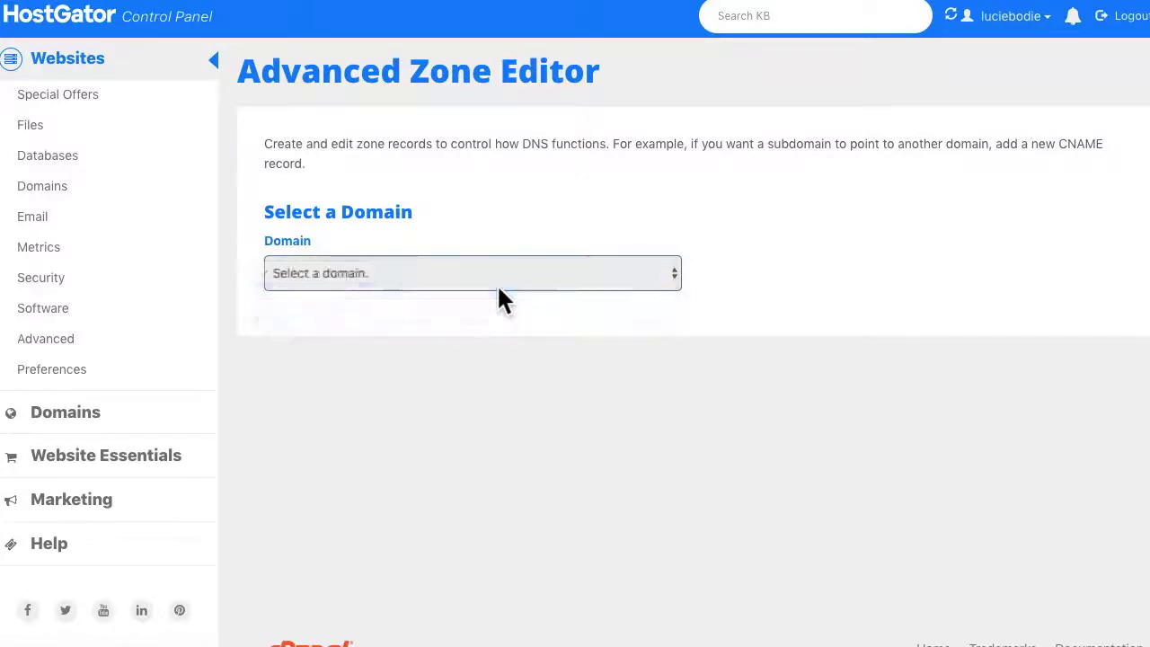
pyautogui.scroll(-3, 825, 503)
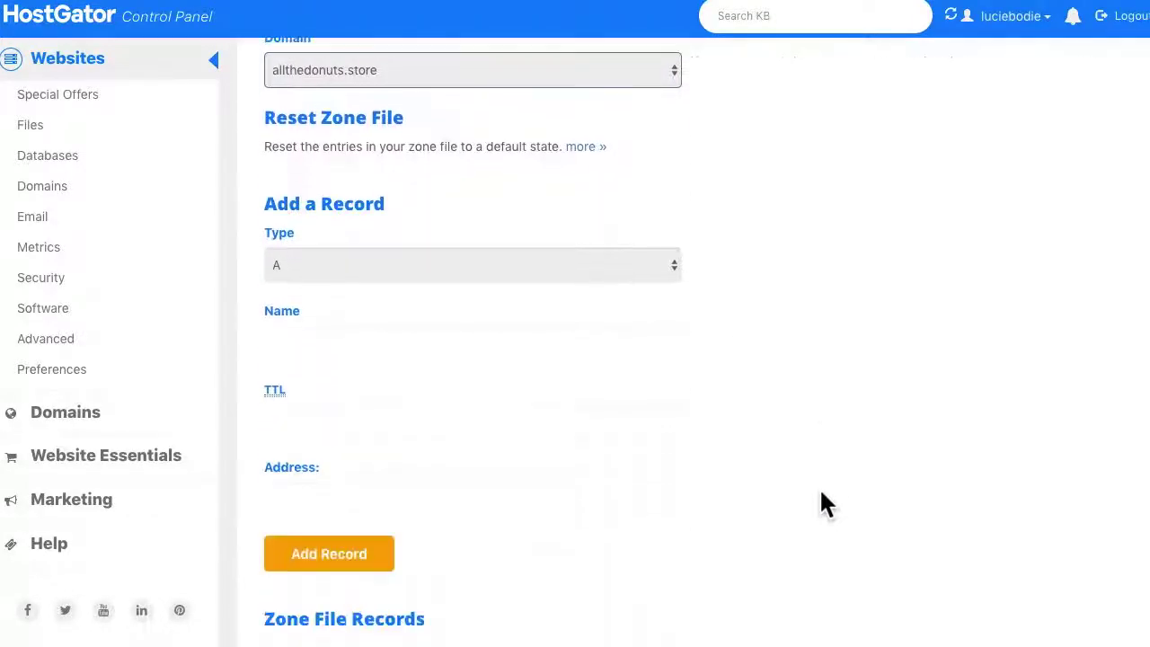
pyautogui.scroll(-3, 825, 503)
pyautogui.scroll(-5, 822, 501)
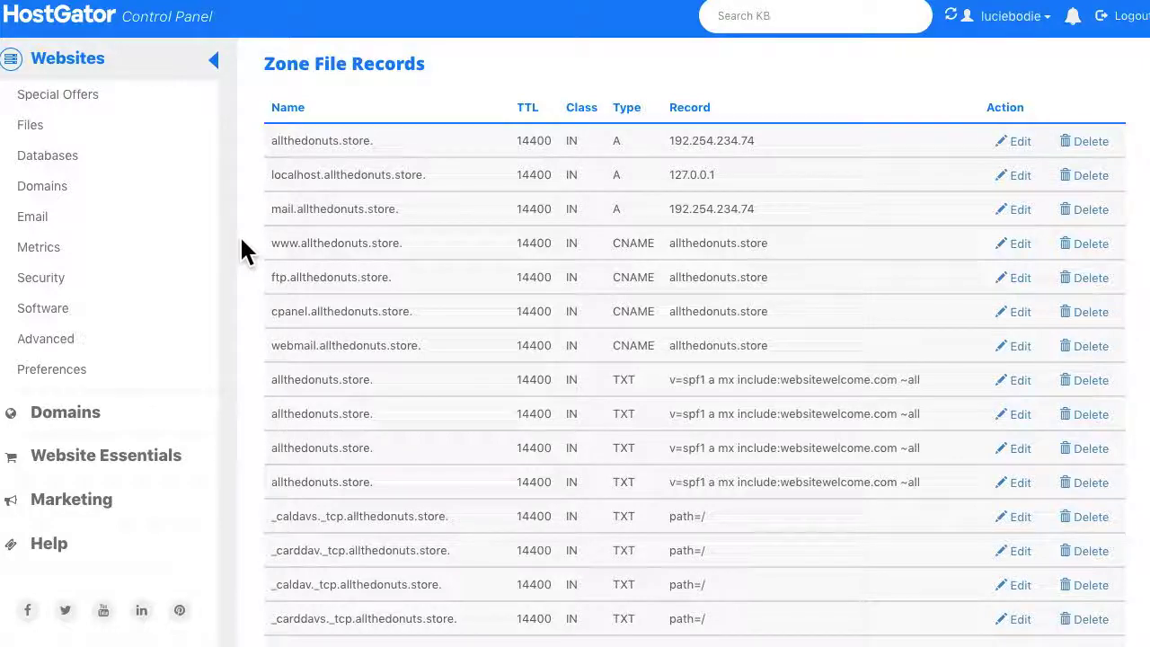
# Step: Change the www CNAME record's target to four.bigcartel.com and save it
pyautogui.click(1025, 250)
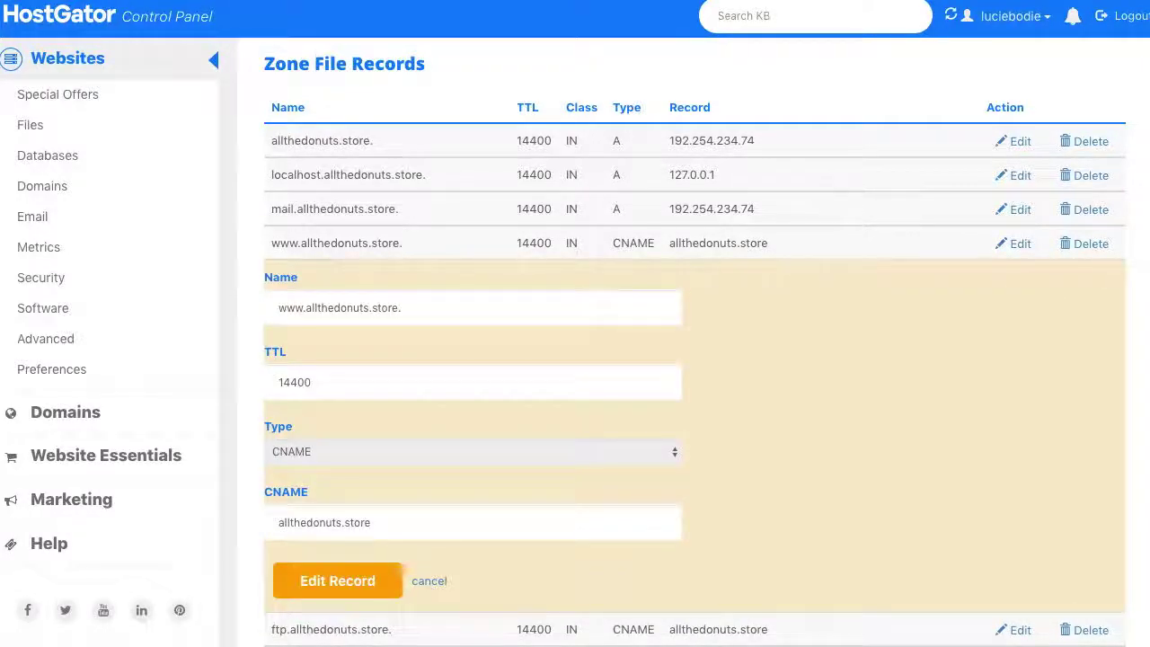
pyautogui.scroll(-1, 757, 521)
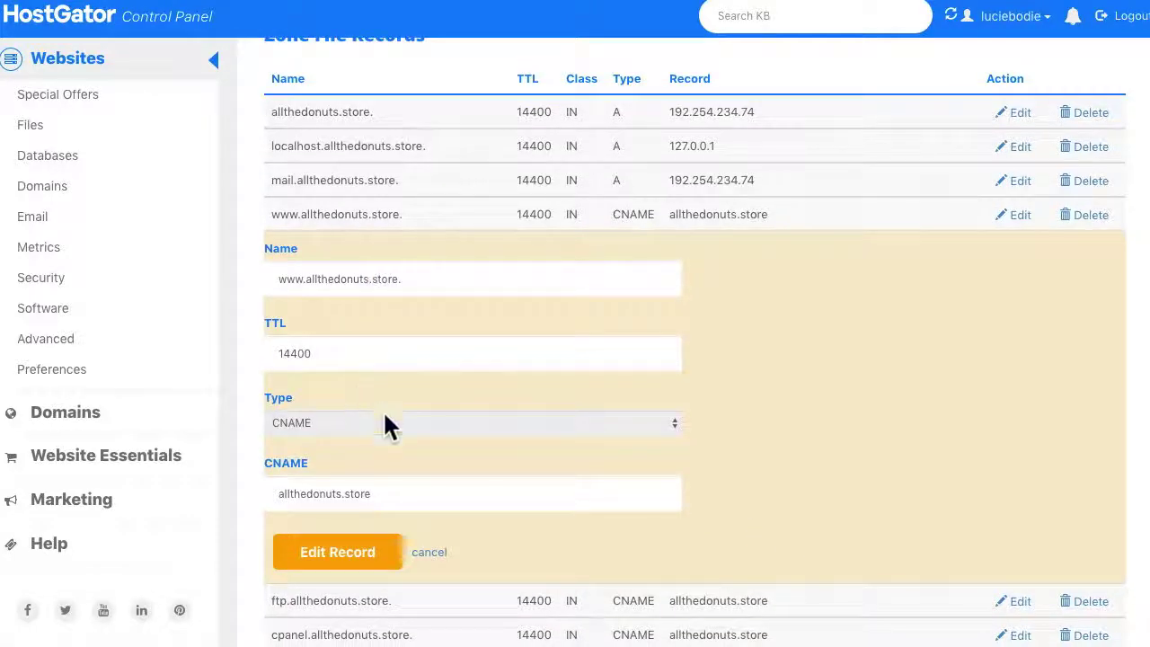
pyautogui.moveTo(390, 492); pyautogui.dragTo(277, 486)
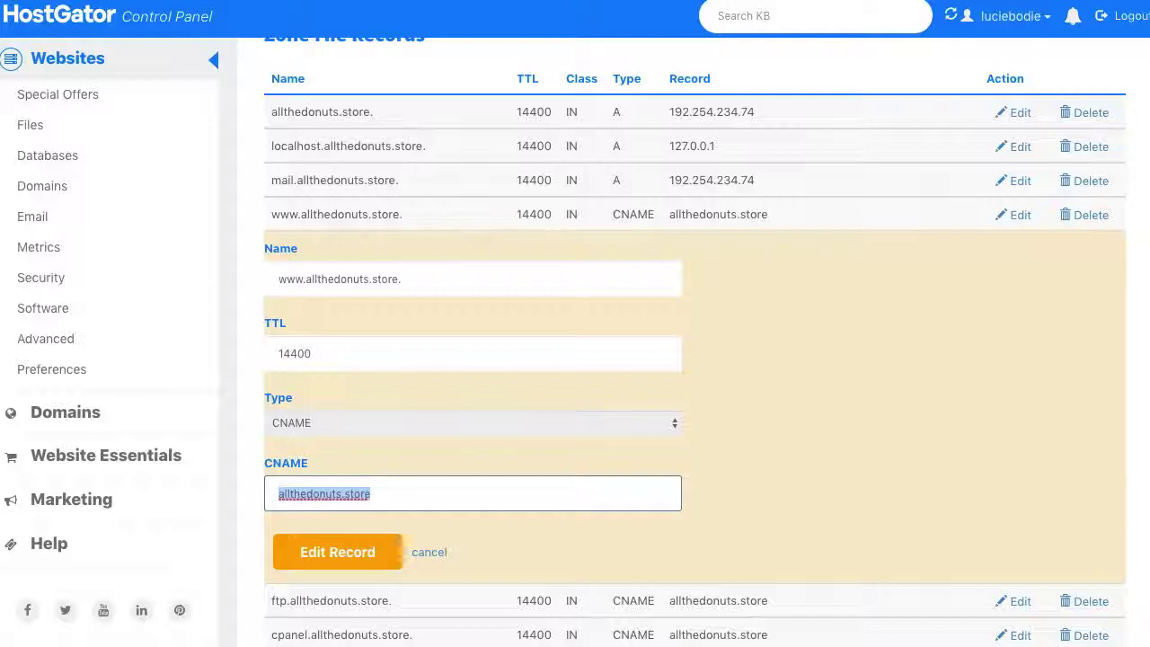
pyautogui.write('four.bigcartel.co')
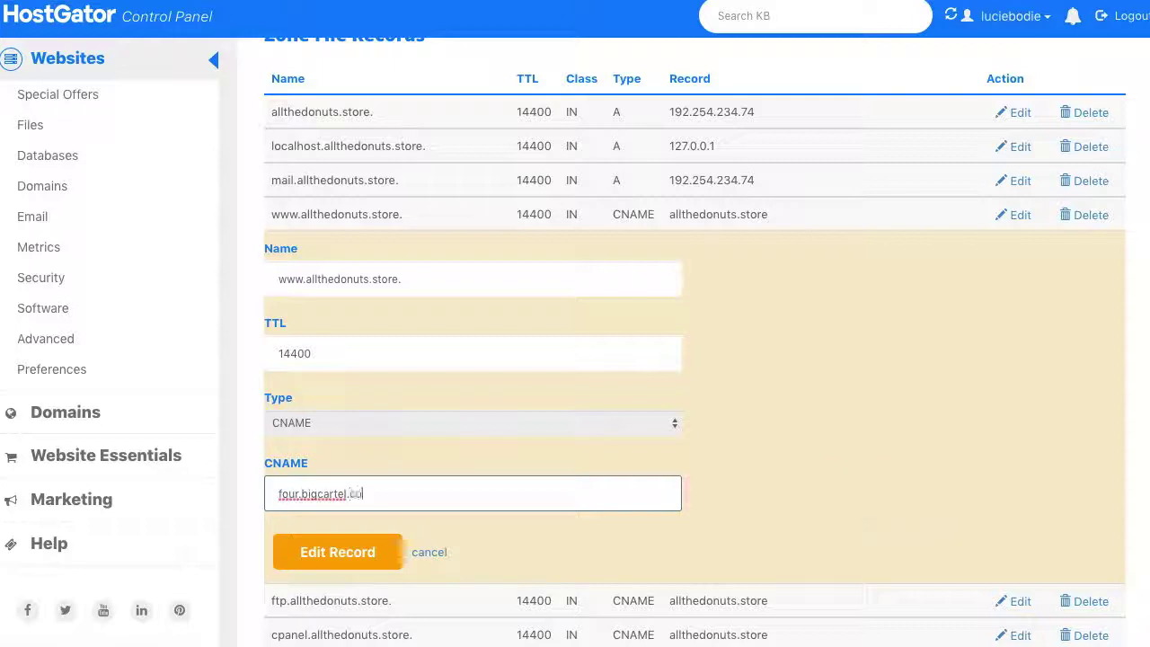
pyautogui.write('m')
pyautogui.click(333, 555)
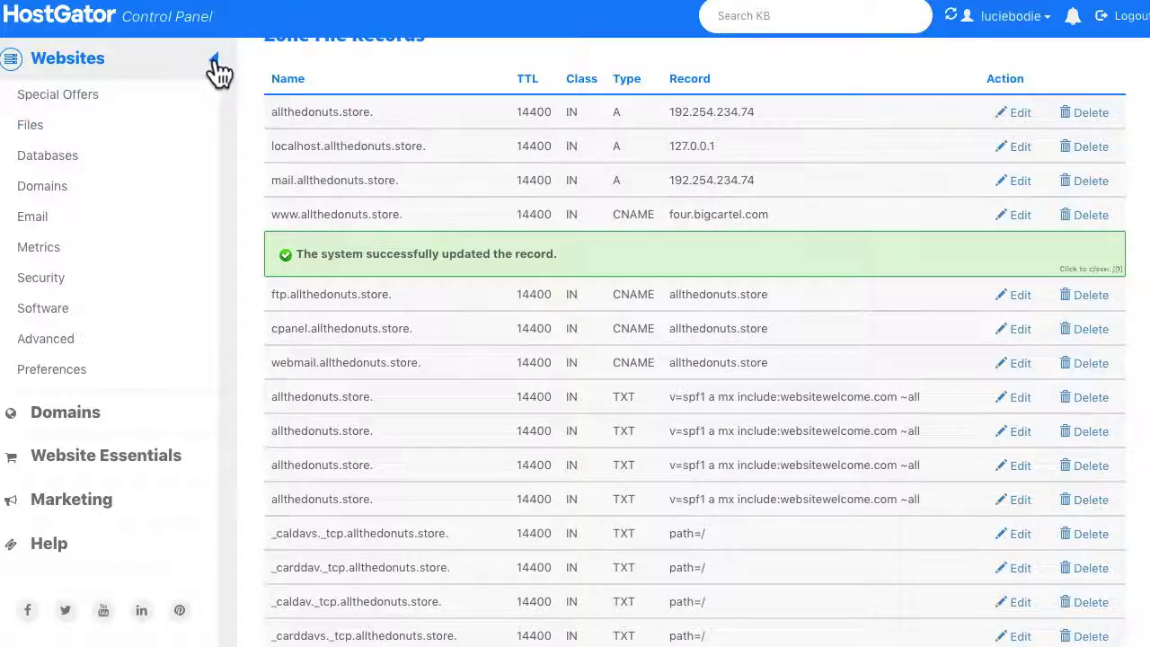
# Step: Go back to the cPanel tools and open Redirects under Domains
pyautogui.click(215, 61)
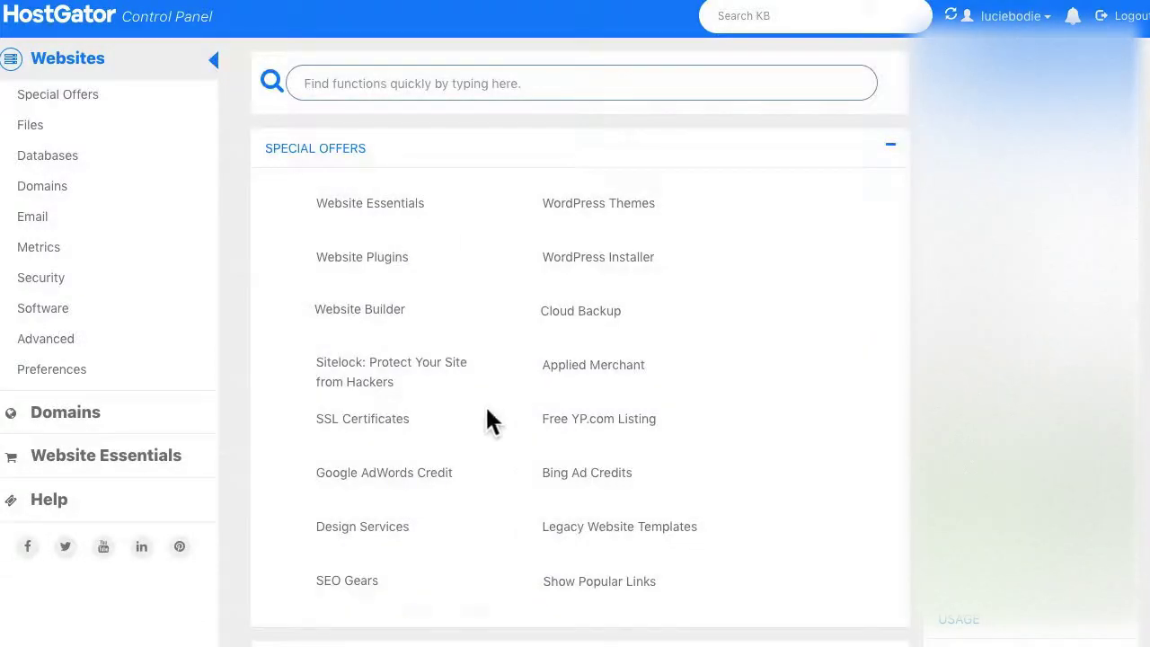
pyautogui.scroll(-4, 490, 420)
pyautogui.scroll(-3, 490, 420)
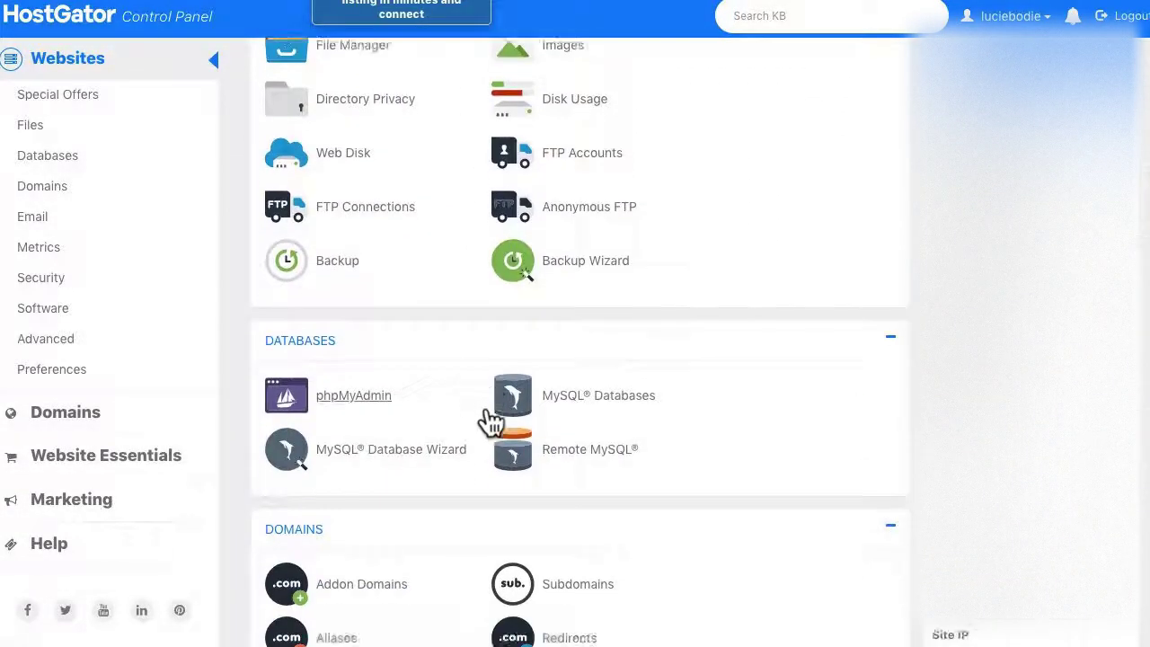
pyautogui.scroll(-4, 490, 420)
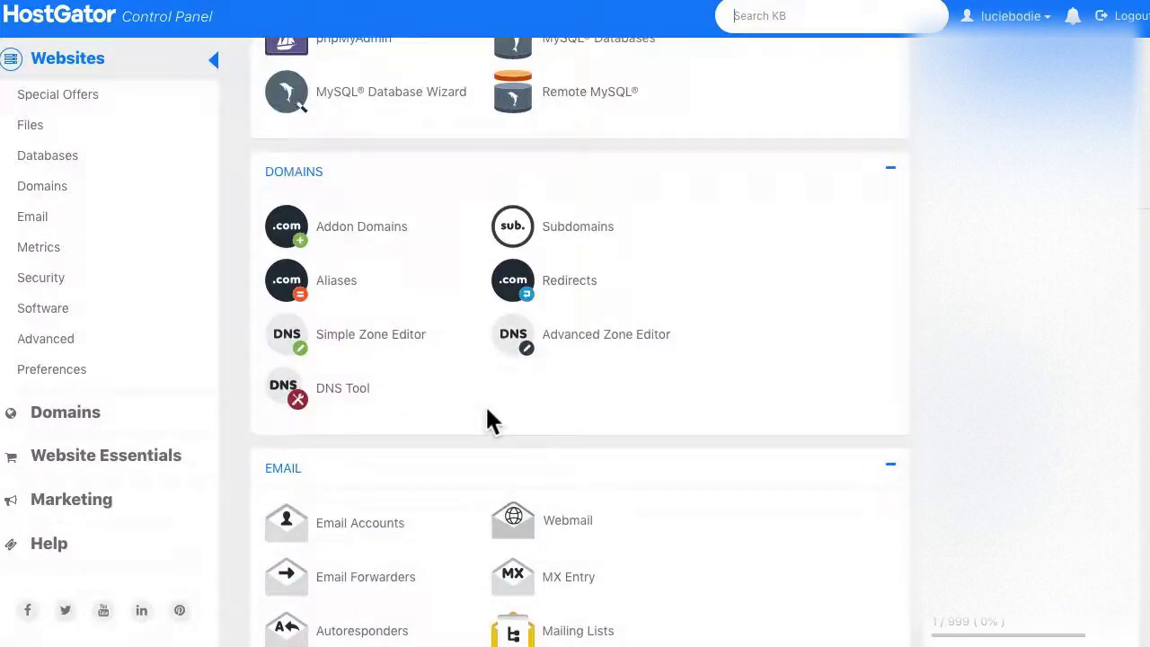
pyautogui.click(569, 284)
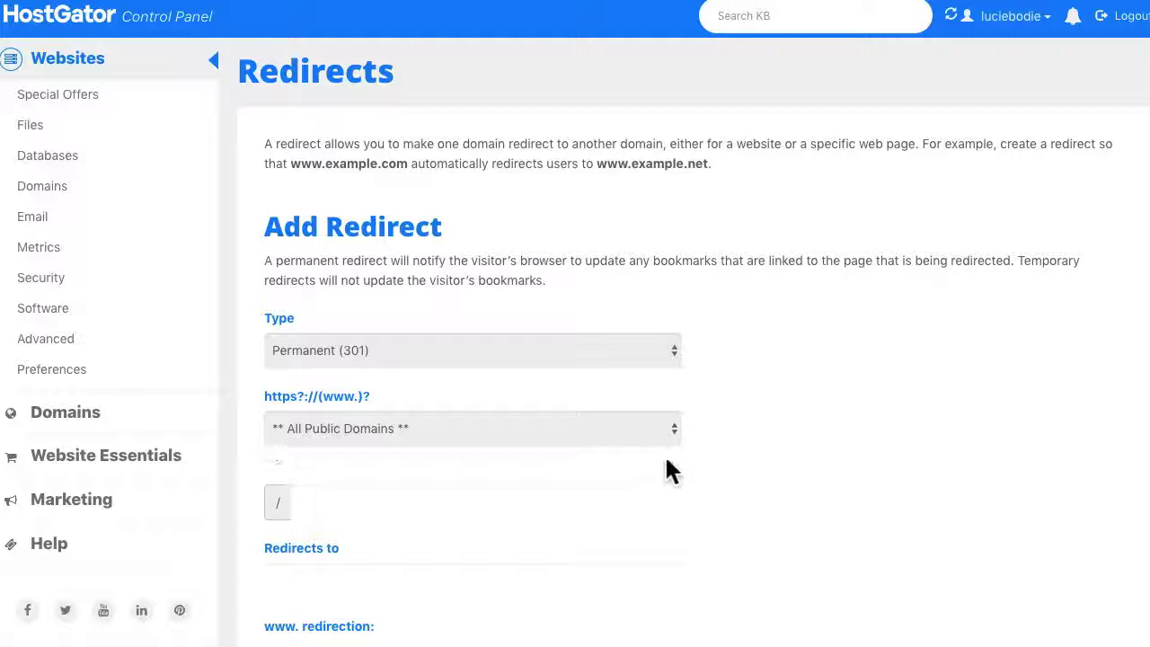
pyautogui.click(673, 427)
pyautogui.click(424, 460)
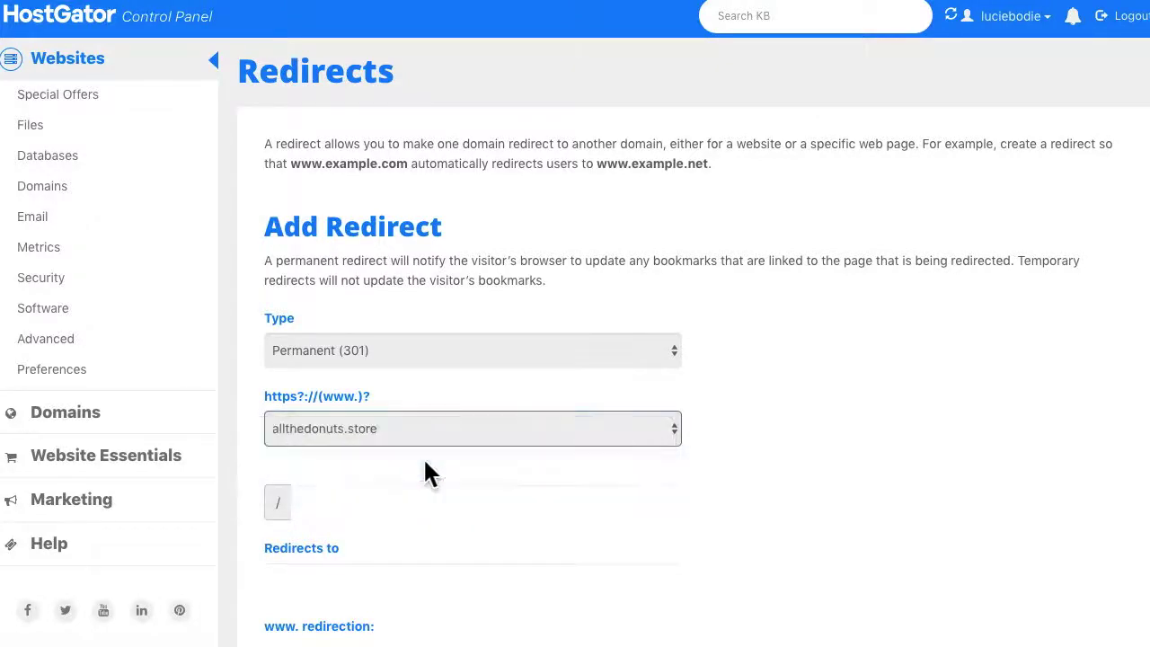
pyautogui.scroll(-3, 350, 568)
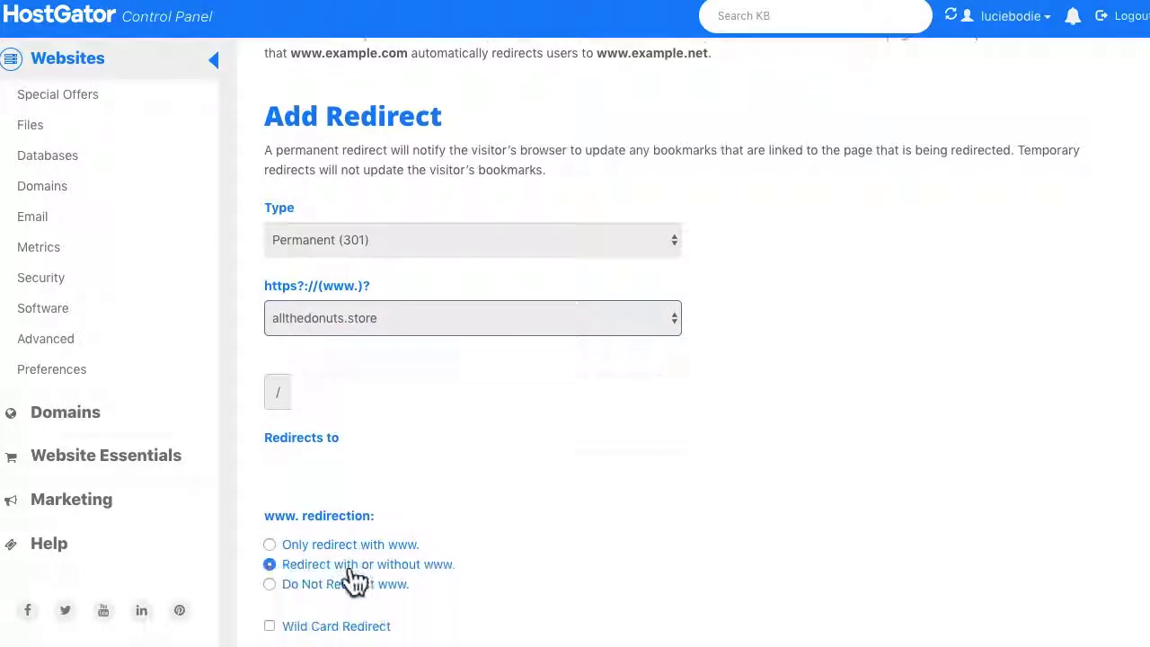
pyautogui.click(332, 466)
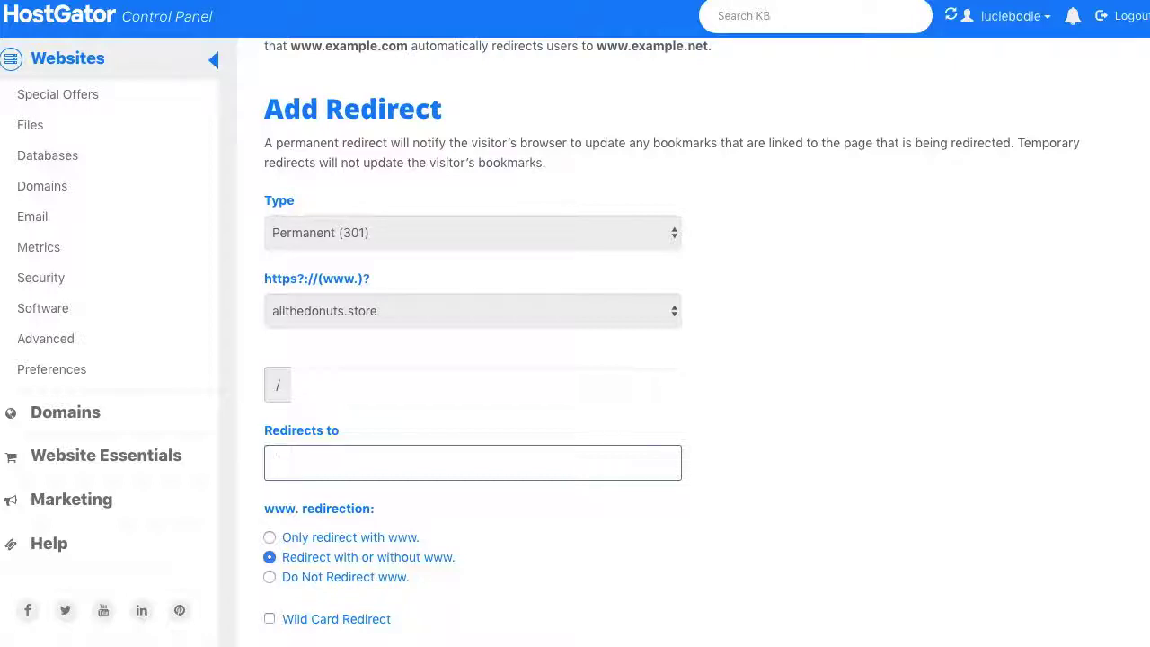
pyautogui.write('ht')
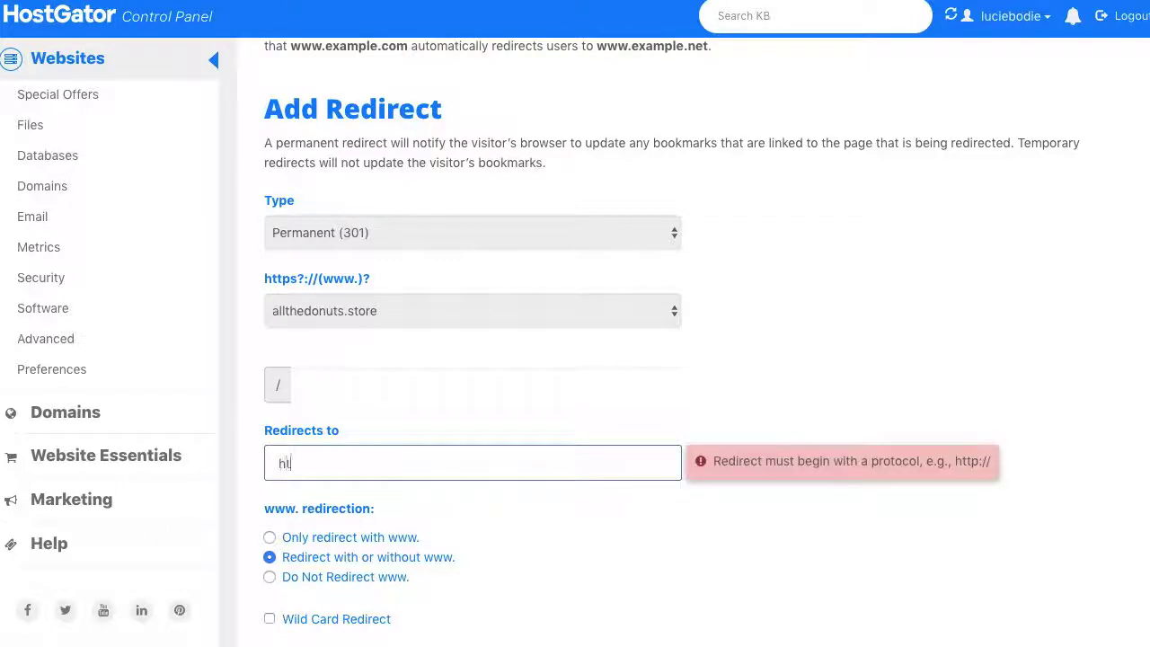
pyautogui.write('tp://www.a')
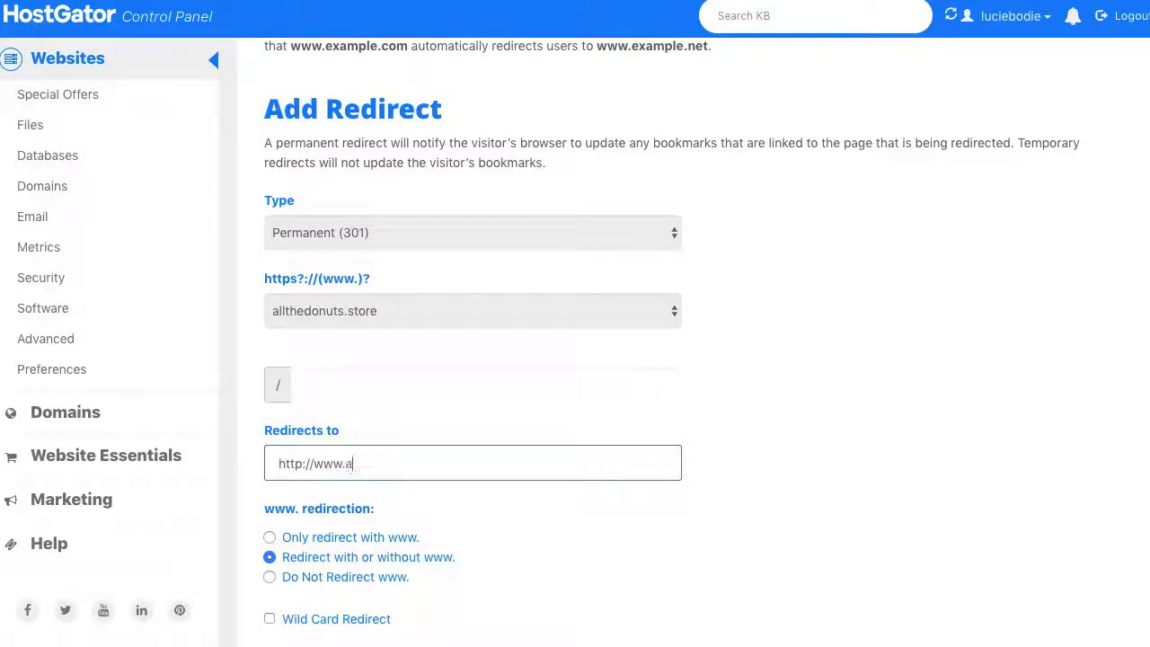
pyautogui.write('llthedonuts')
pyautogui.write('.store')
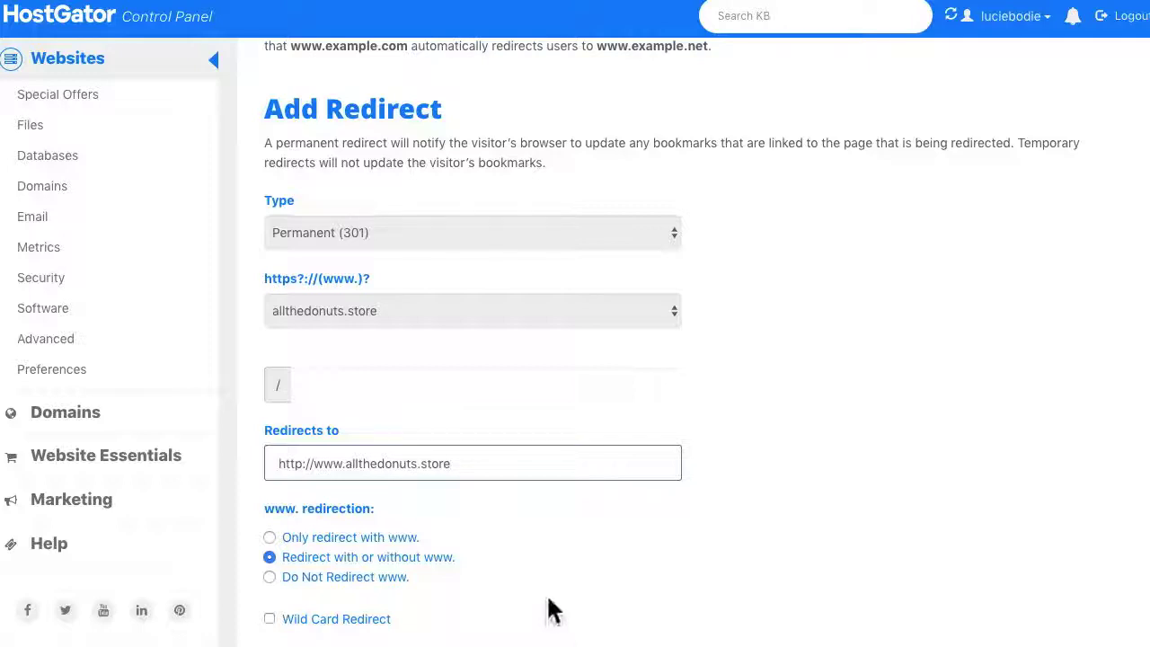
pyautogui.scroll(-2, 548, 608)
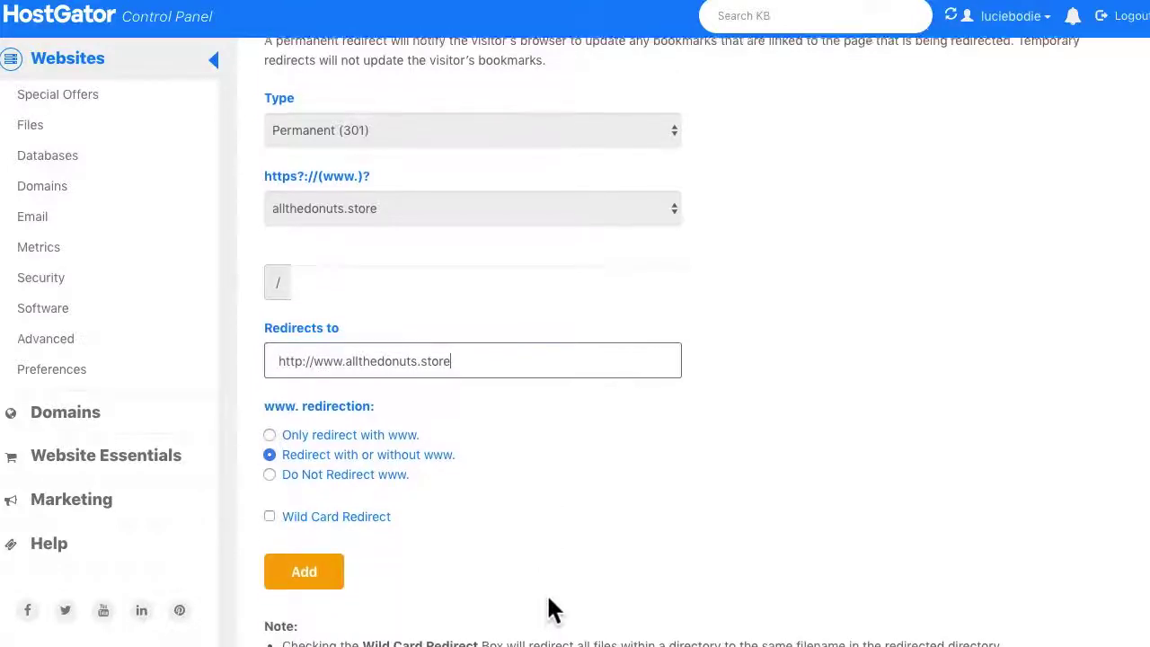
pyautogui.click(270, 472)
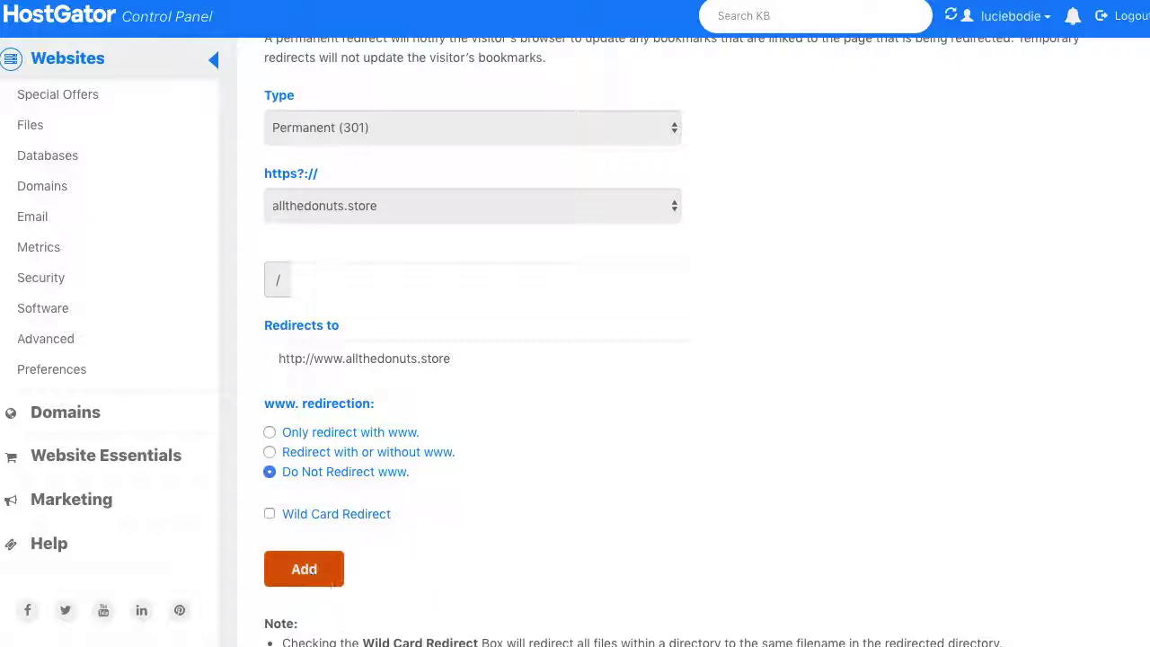
pyautogui.click(329, 580)
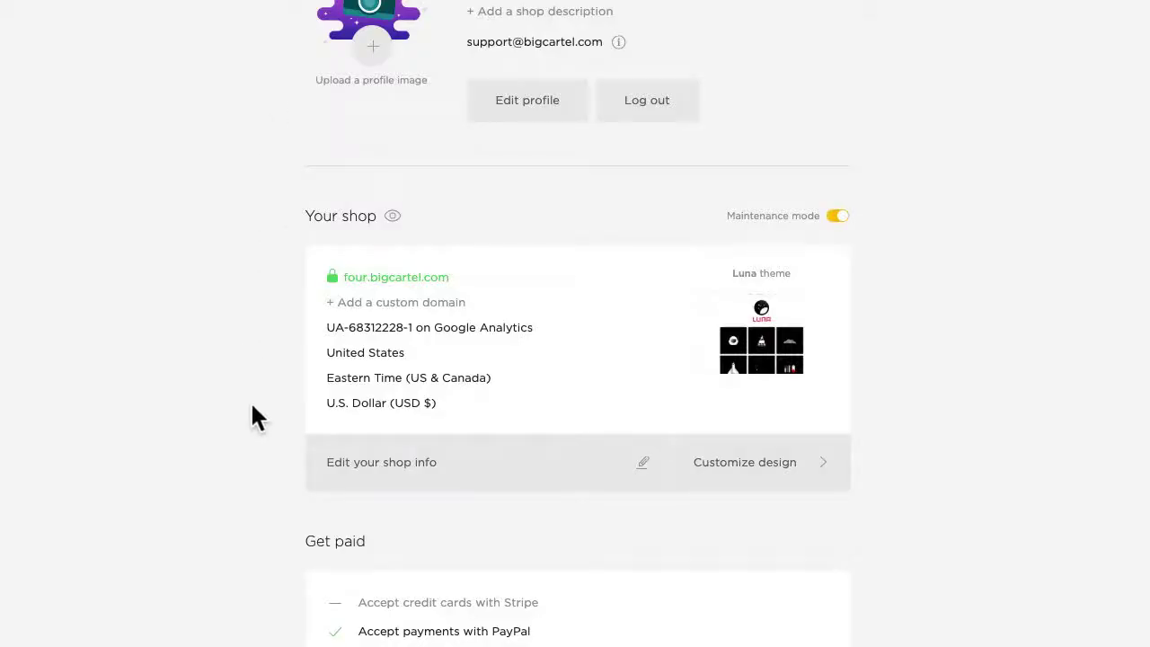
pyautogui.scroll(-1, 252, 406)
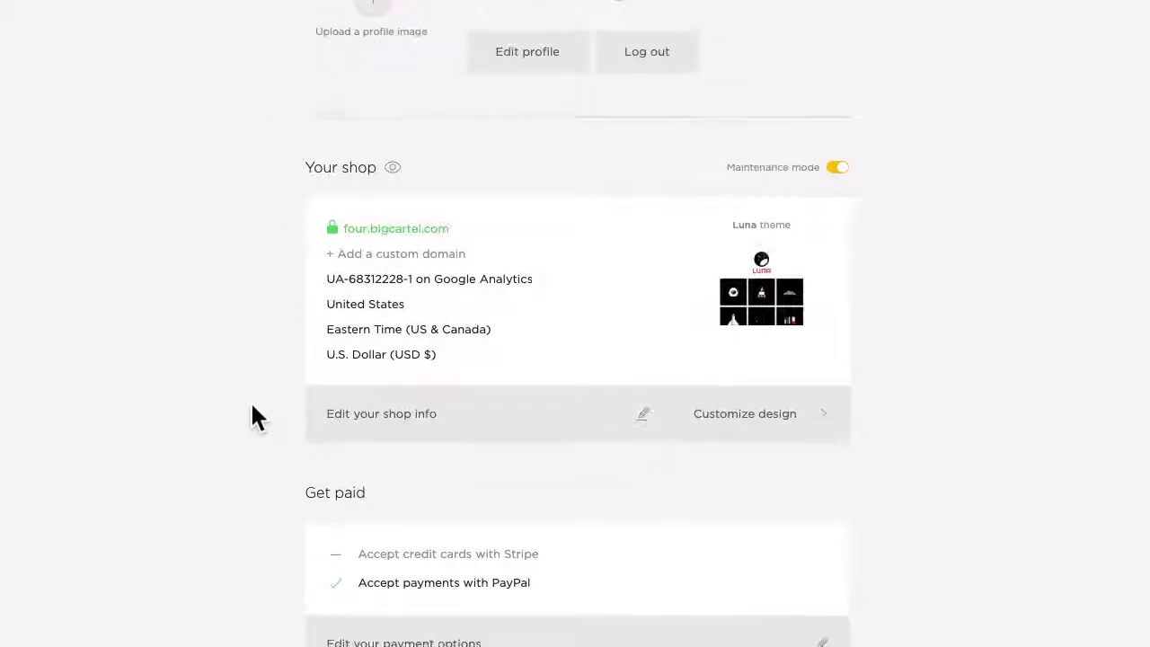
pyautogui.scroll(-1, 423, 419)
pyautogui.click(424, 409)
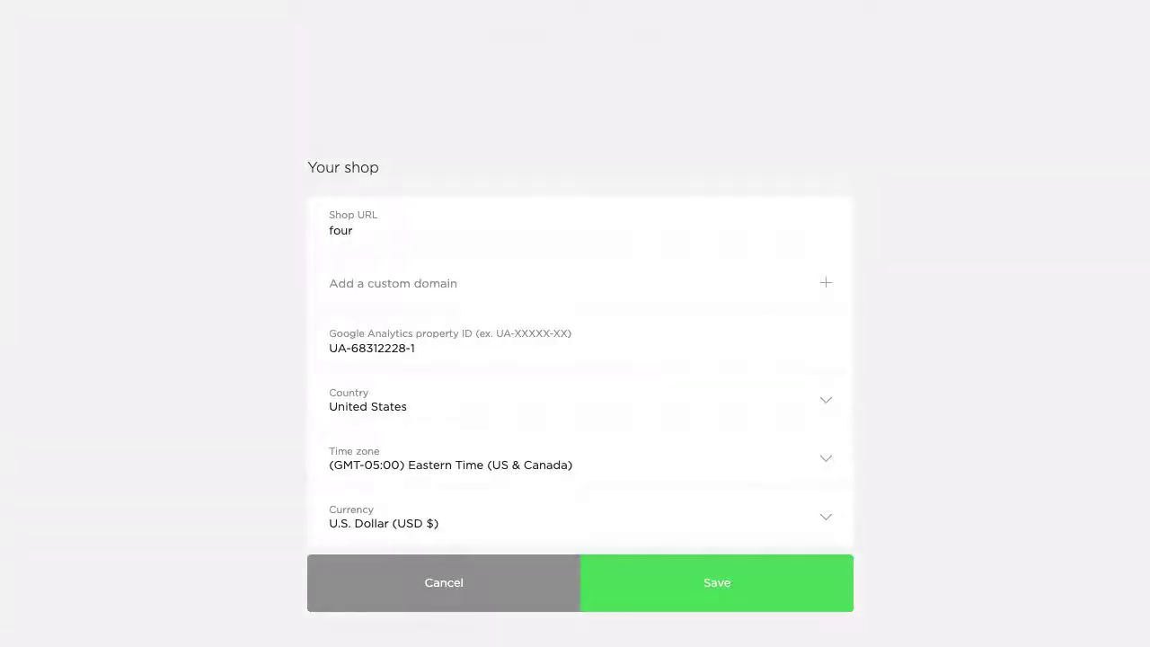
pyautogui.click(357, 284)
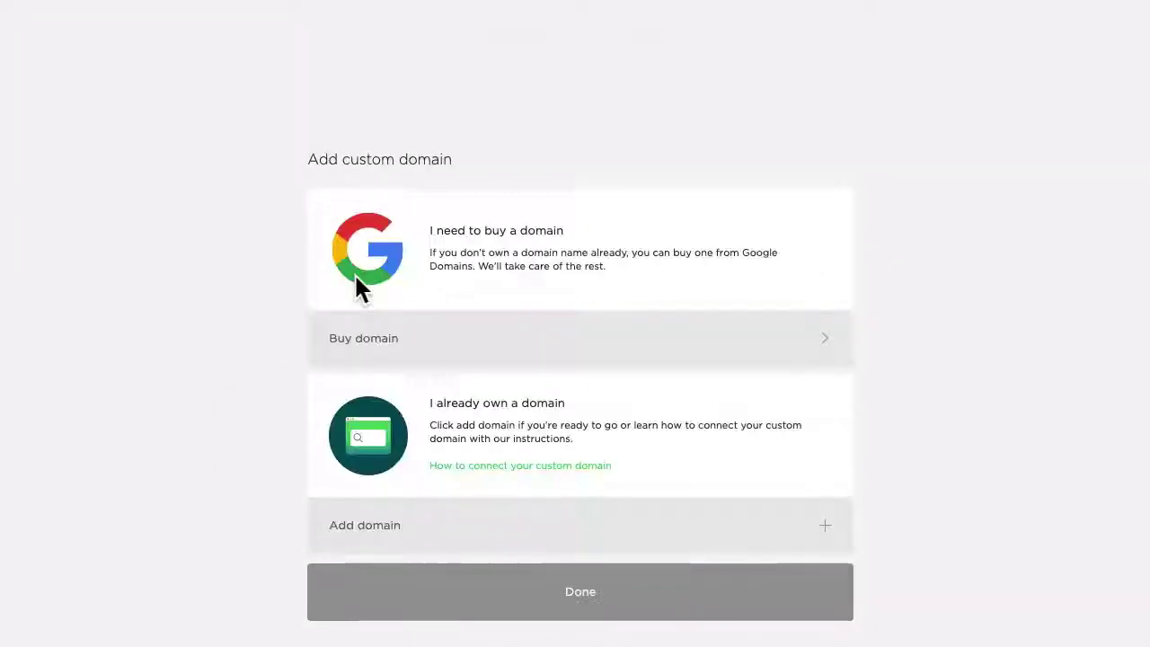
pyautogui.click(364, 538)
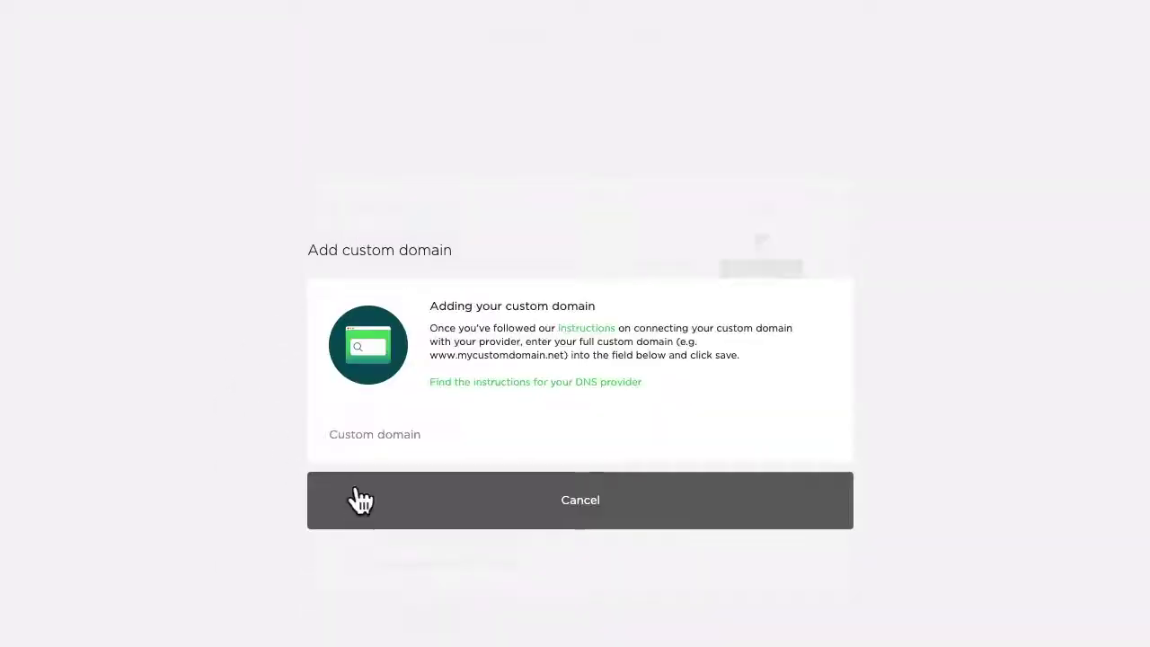
pyautogui.write('www')
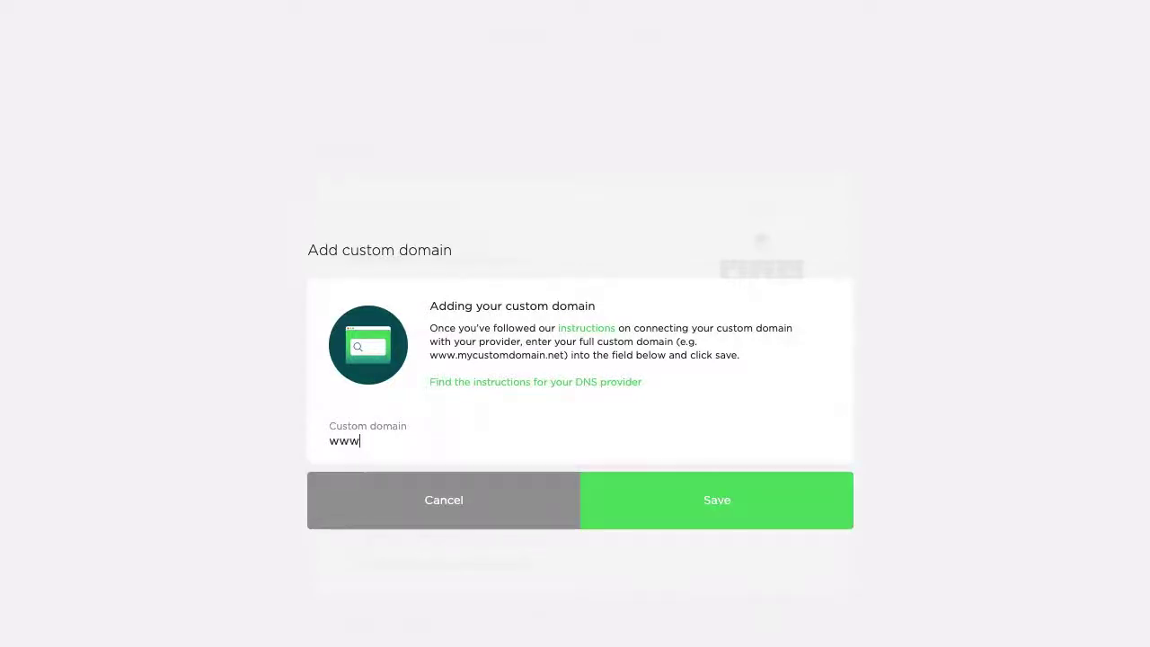
pyautogui.write('.allthedonuts')
pyautogui.write('.store')
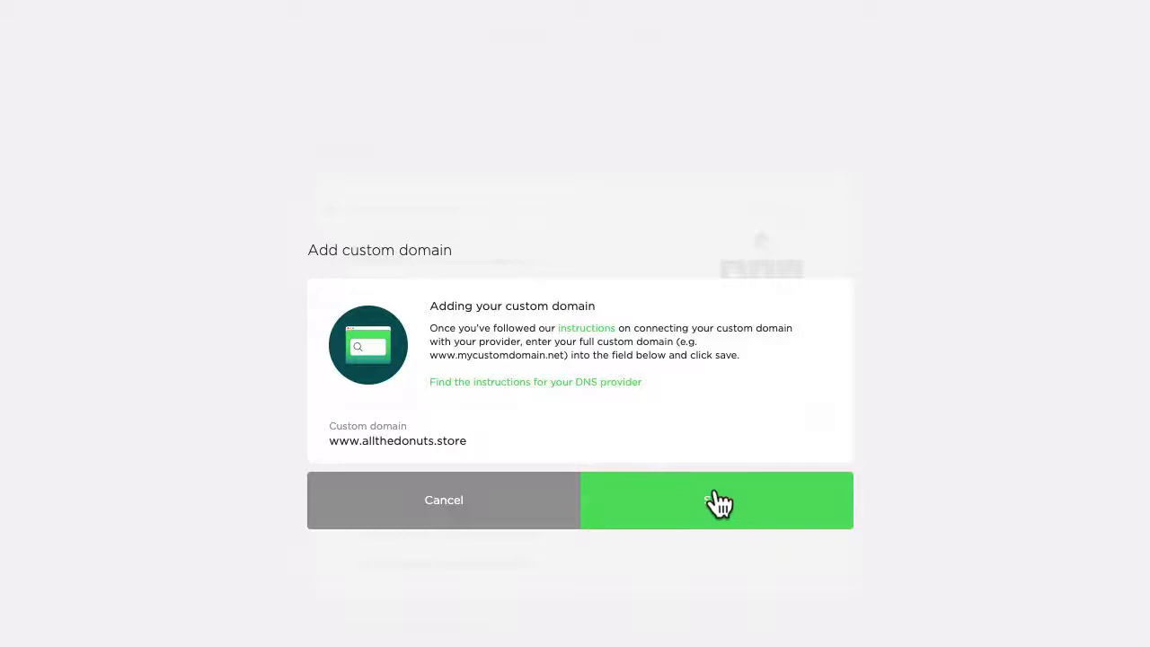
pyautogui.click(719, 501)
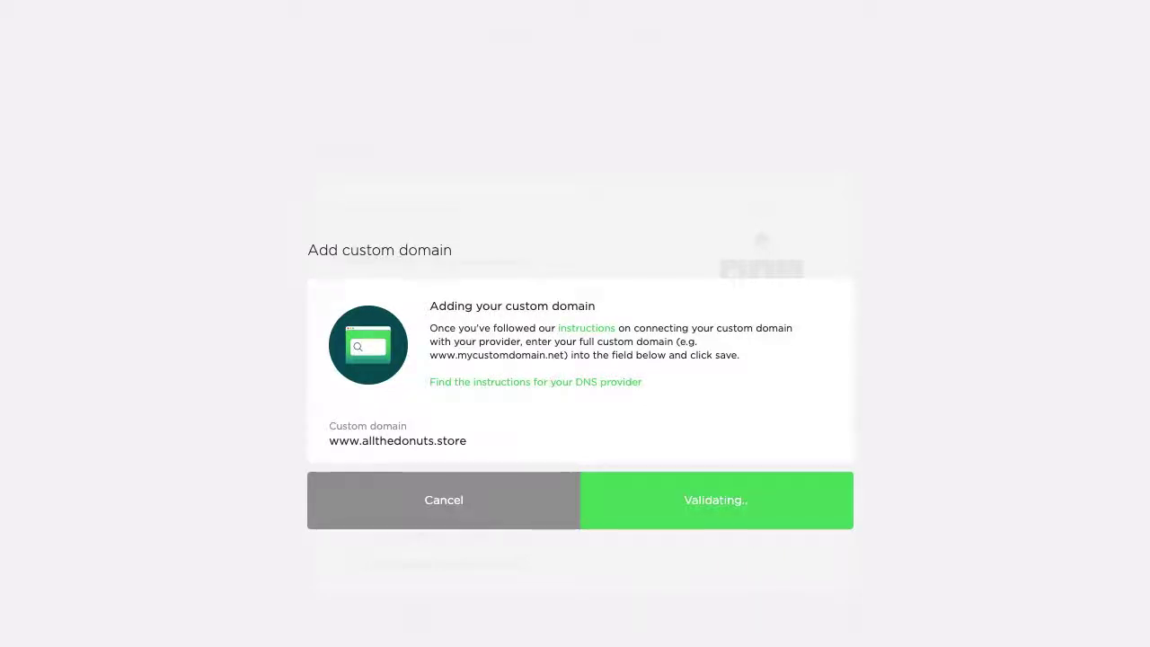